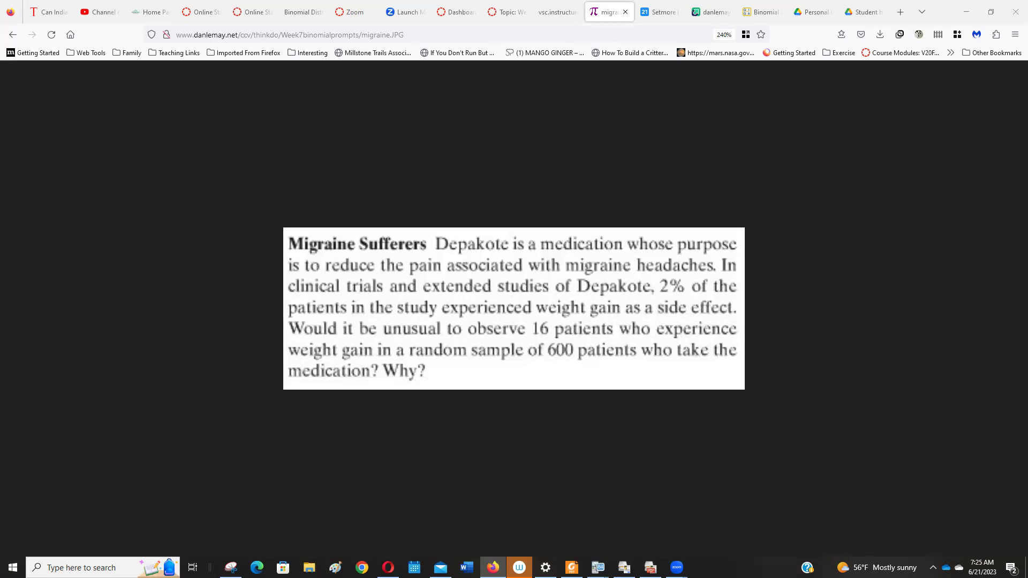
Step: Cycle through the Migraines, asthma post and testwork2 PDFs, ending on the Stevens textbook section 5.3
{"action": "left_click", "coordinate": [572, 567]}
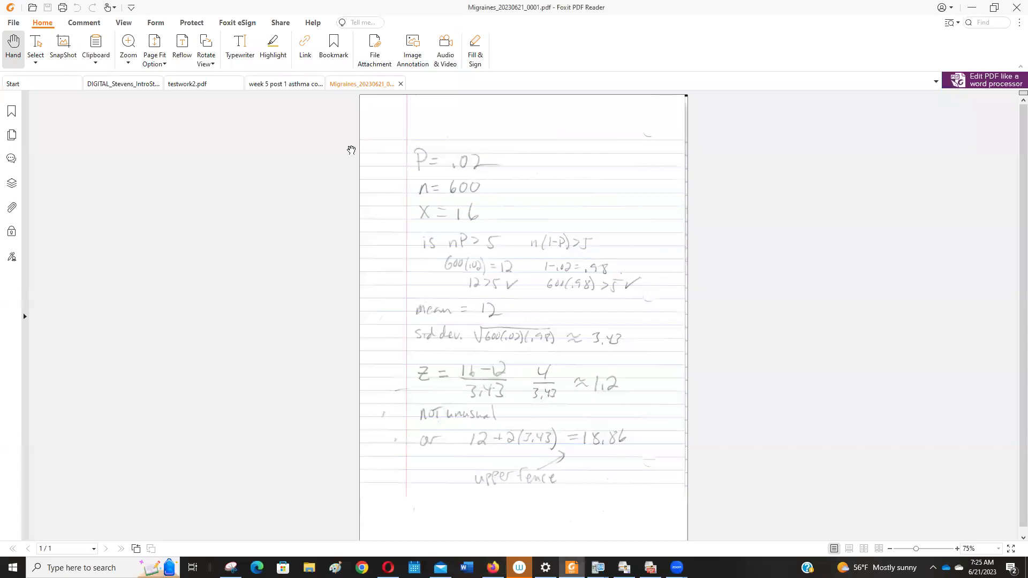
{"action": "left_click", "coordinate": [279, 84]}
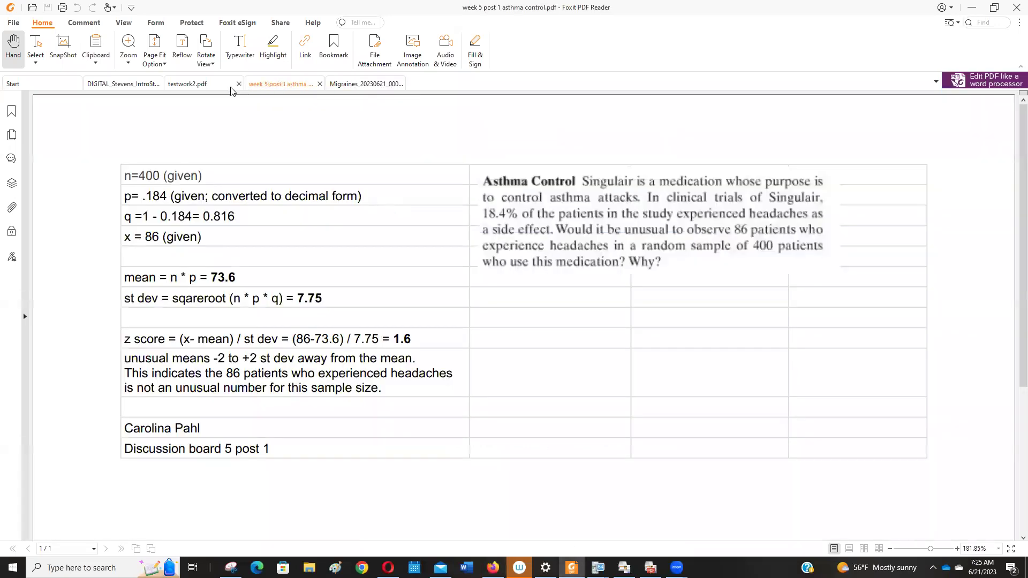
{"action": "left_click", "coordinate": [215, 85]}
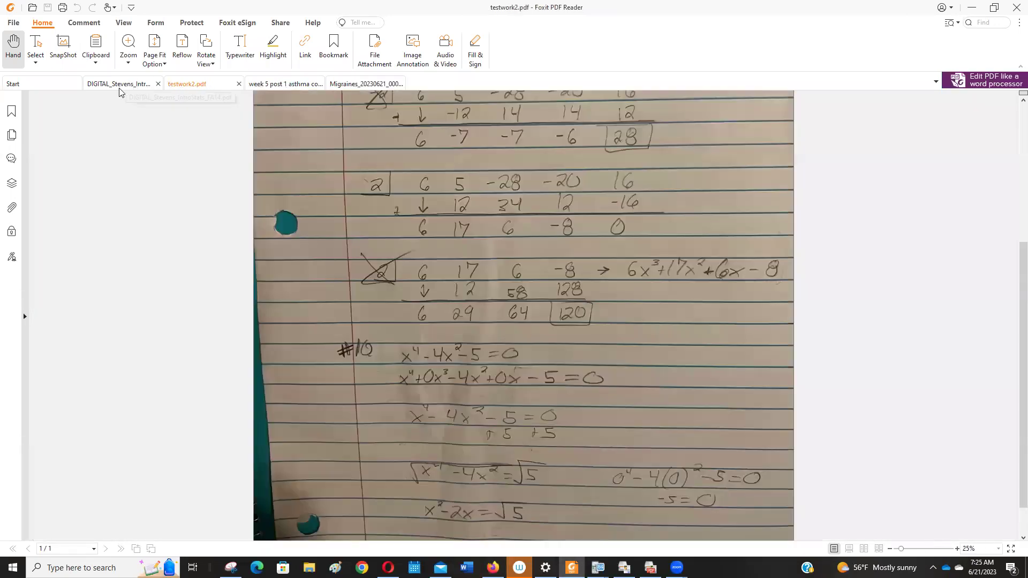
{"action": "left_click", "coordinate": [118, 86]}
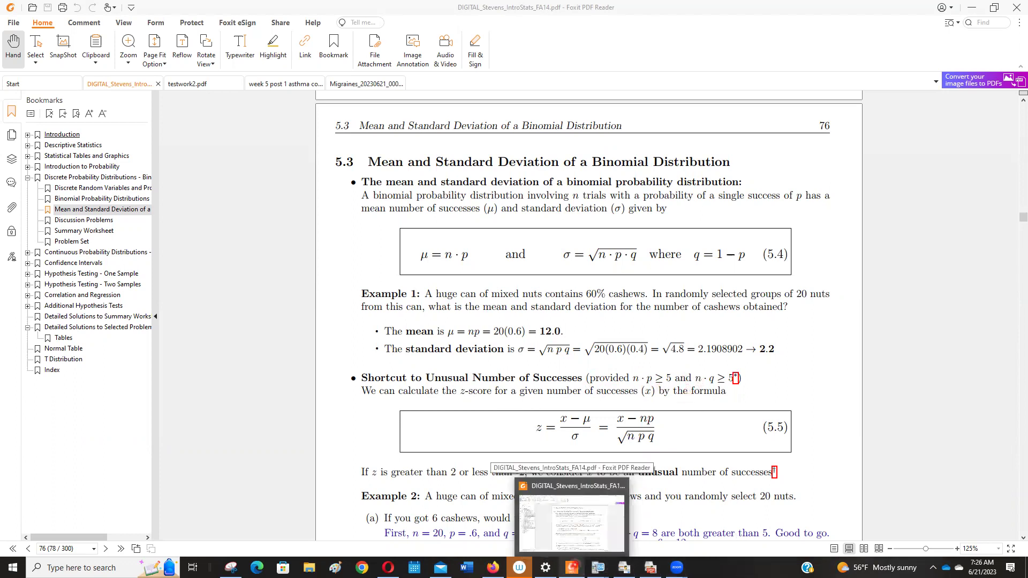
Step: Show the handwritten Migraines_20230621_0001.pdf solution with z ≈ 1.2 and the 18.86 upper fence
{"action": "left_click", "coordinate": [362, 86]}
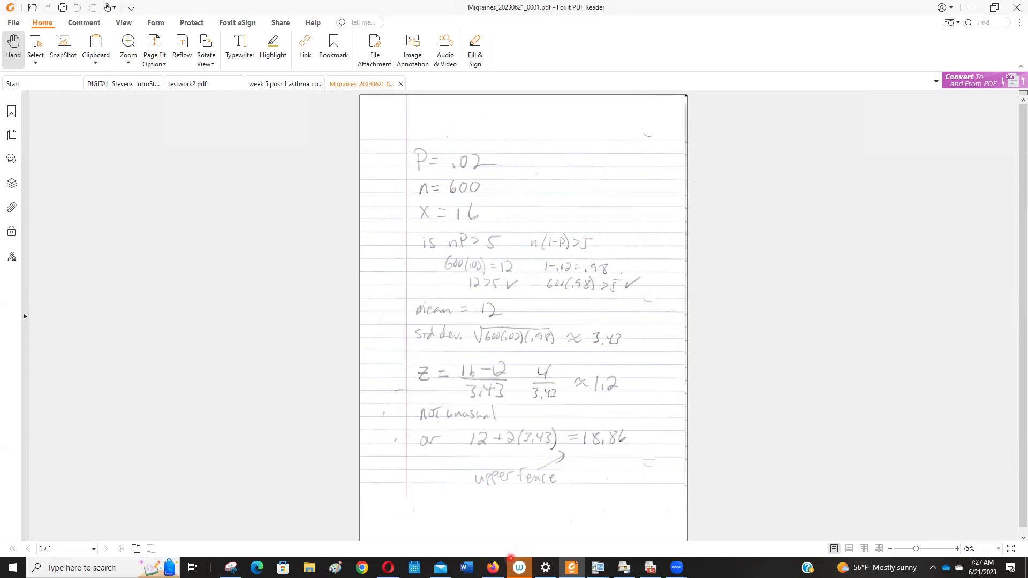
Step: In Firefox, go to Canvas Modules > Online Statistical Tools and launch the Binomial Probability Calculator
{"action": "mouse_move", "coordinate": [494, 569]}
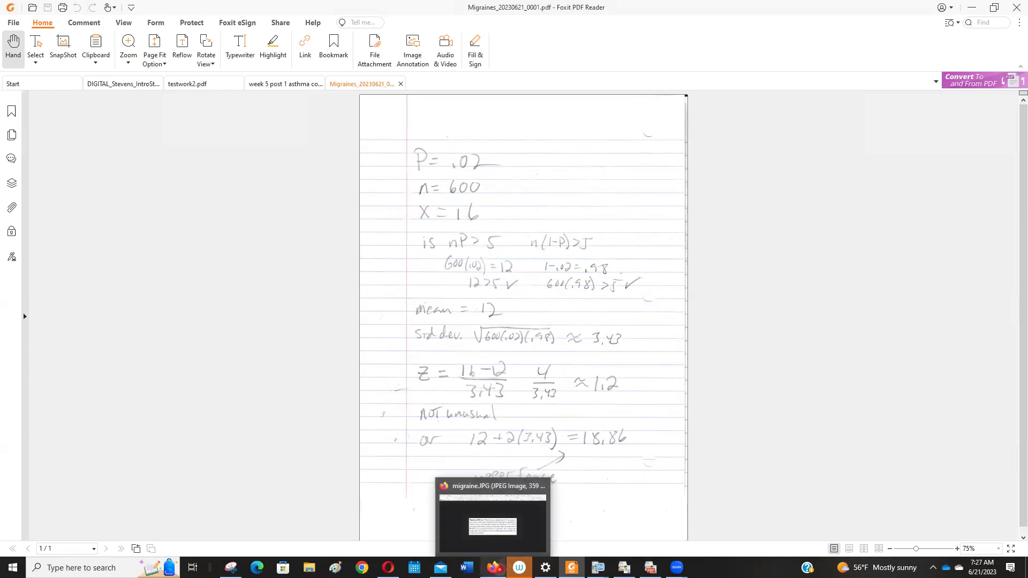
{"action": "left_click", "coordinate": [495, 541]}
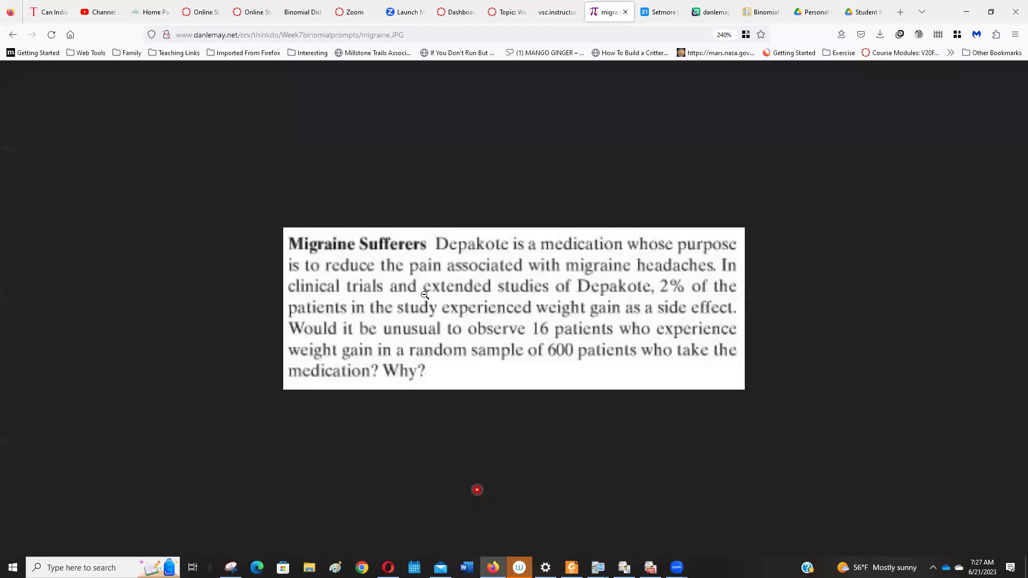
{"action": "left_click", "coordinate": [203, 16]}
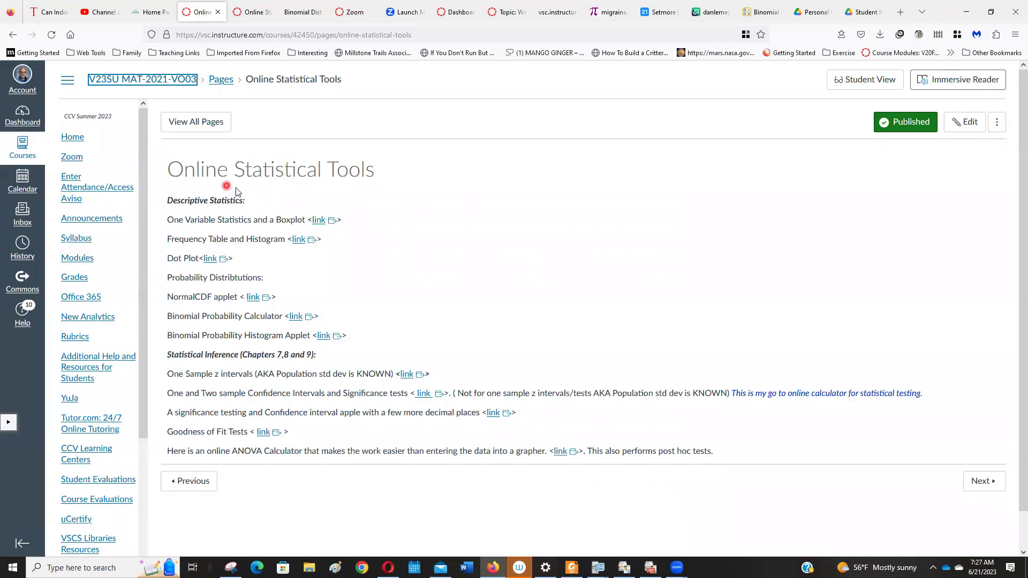
{"action": "left_click", "coordinate": [86, 265]}
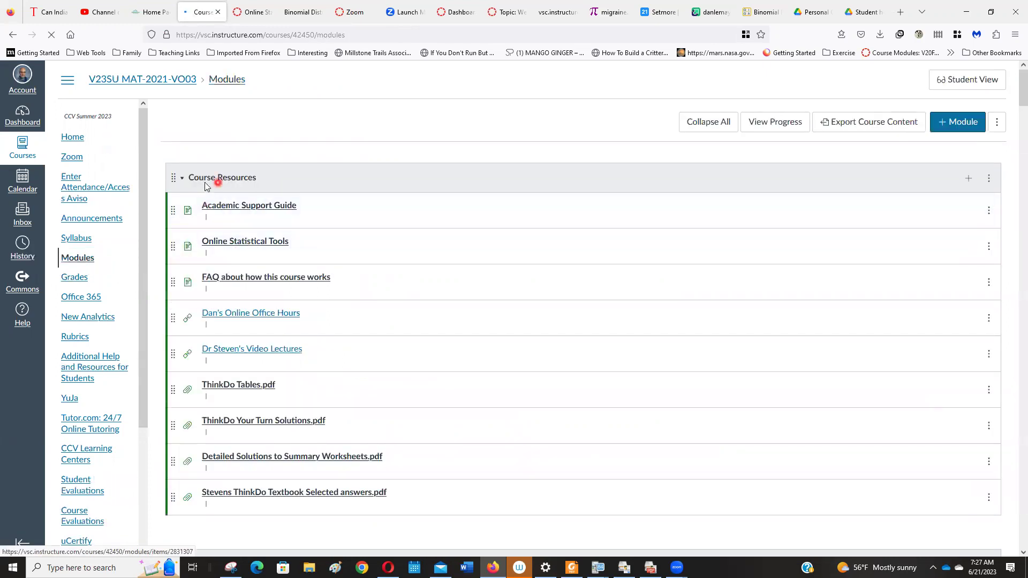
{"action": "left_click", "coordinate": [256, 245]}
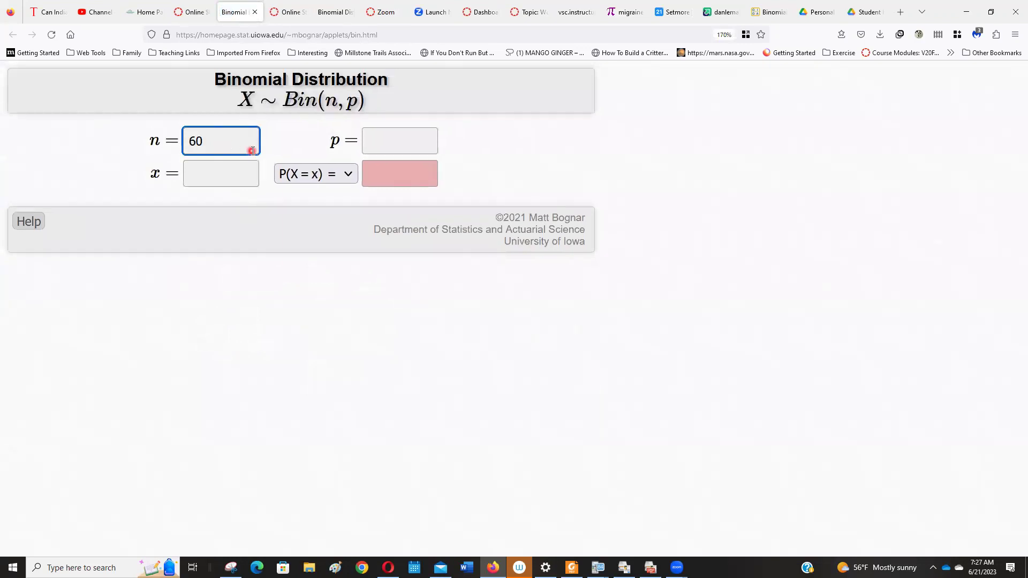
Step: Plot Bin(600, 0.02) in the applet, giving μ = 12 and σ = 3.429
{"action": "left_click", "coordinate": [405, 134]}
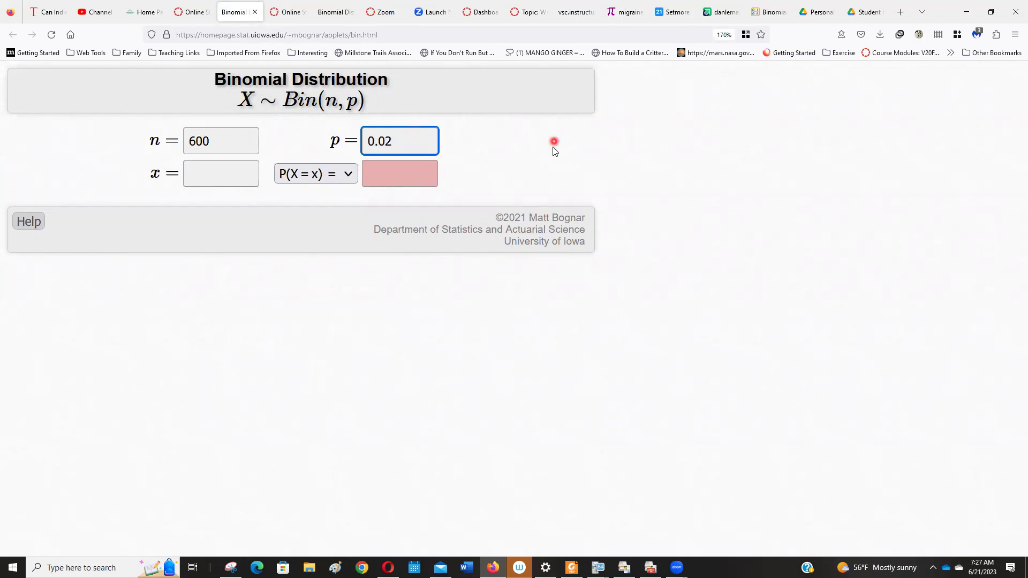
{"action": "left_click", "coordinate": [403, 167]}
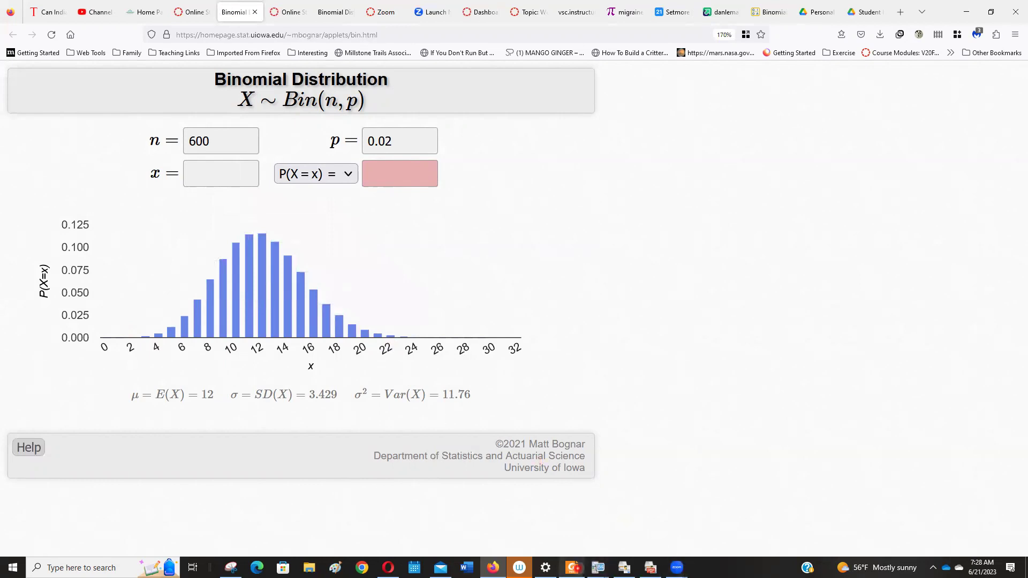
{"action": "mouse_move", "coordinate": [574, 566]}
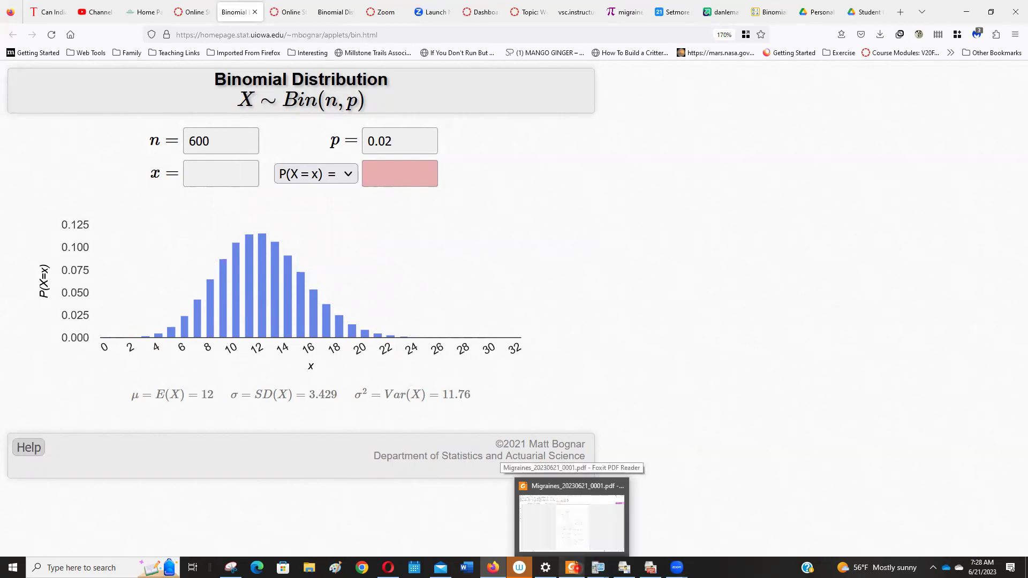
{"action": "left_click", "coordinate": [585, 523]}
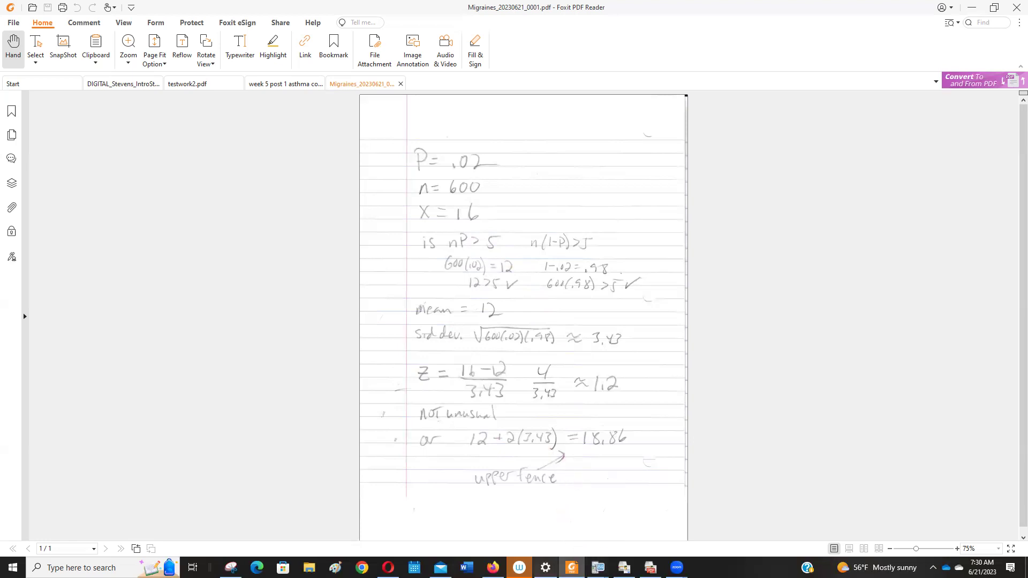
{"action": "mouse_move", "coordinate": [493, 568]}
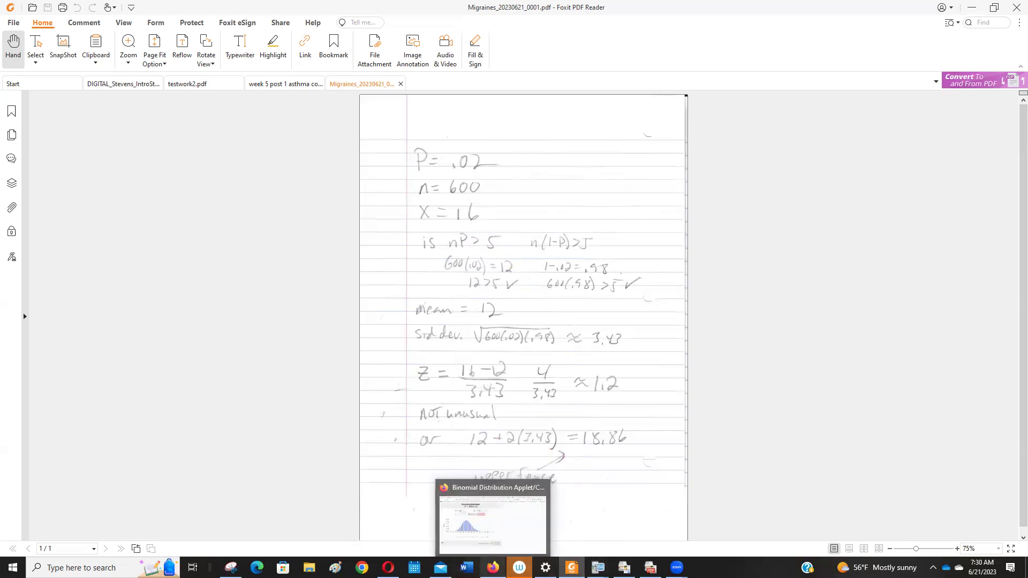
Step: Compute GIGAcalculator binomial probabilities for p 0.02, n 600, x 16, giving 15.34% for at least 16
{"action": "left_click", "coordinate": [492, 522]}
{"action": "left_click", "coordinate": [187, 13]}
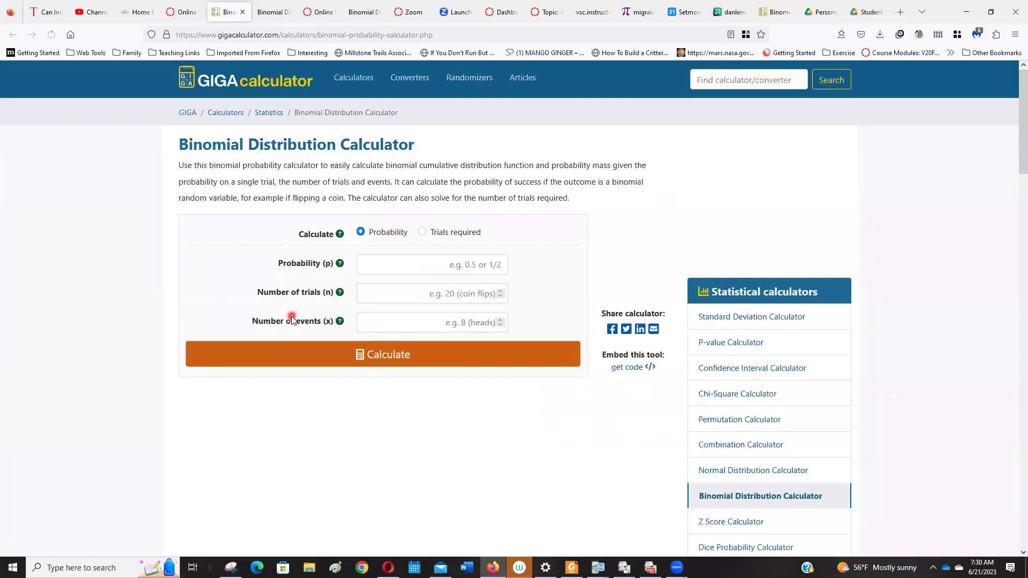
{"action": "left_click", "coordinate": [379, 267]}
{"action": "type", "text": "0.02"}
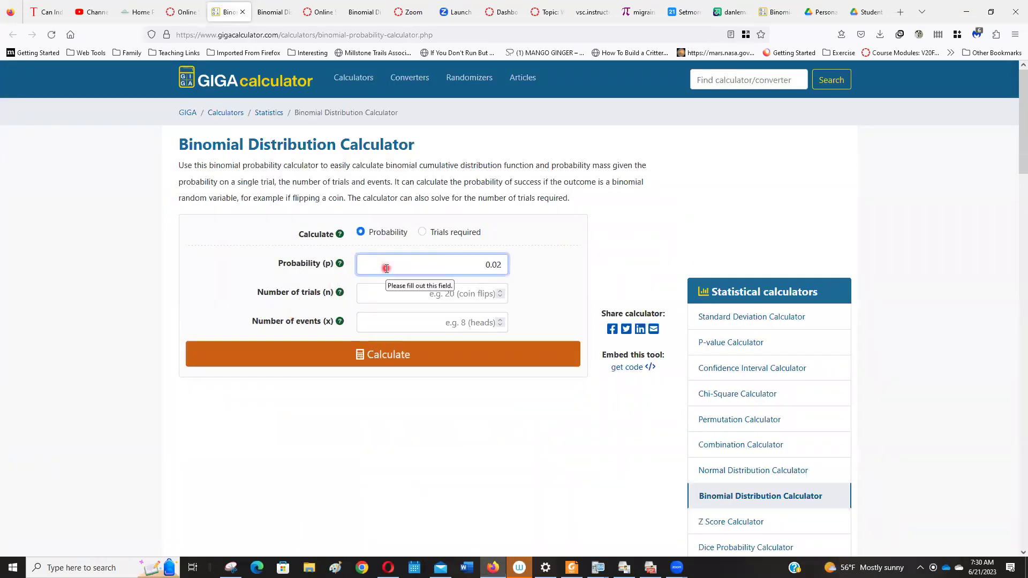
{"action": "left_click", "coordinate": [374, 298]}
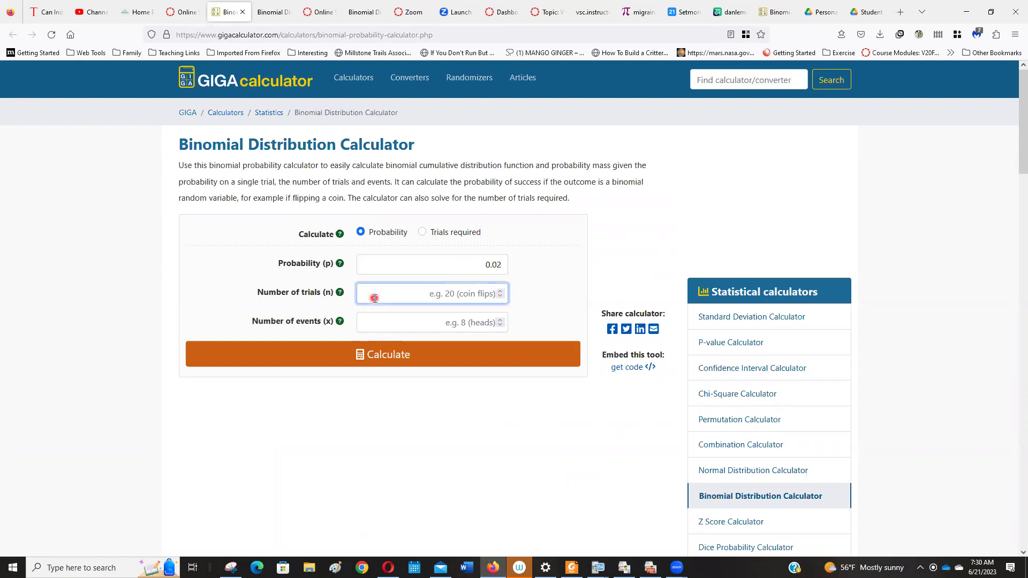
{"action": "type", "text": "600"}
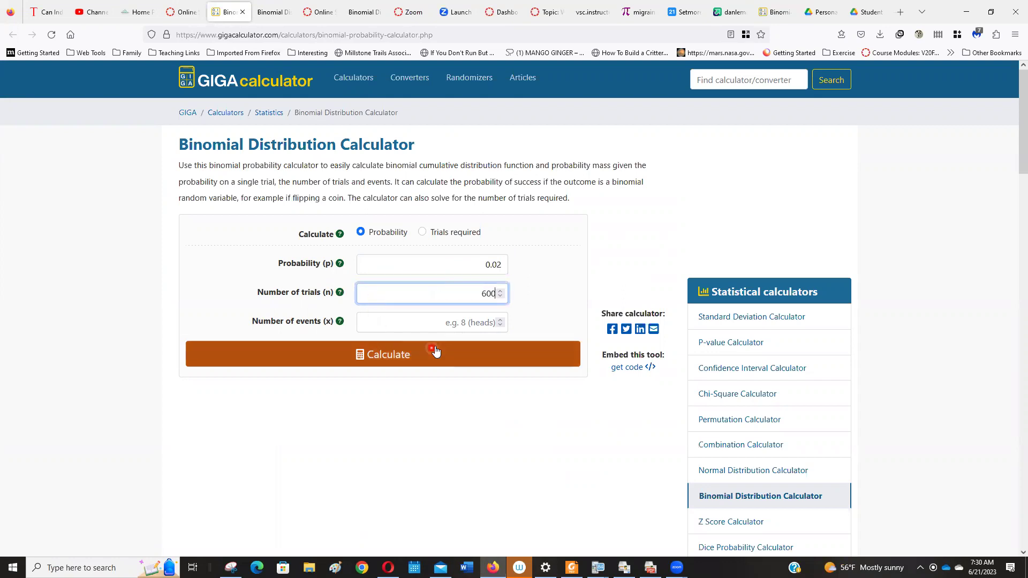
{"action": "left_click", "coordinate": [455, 325]}
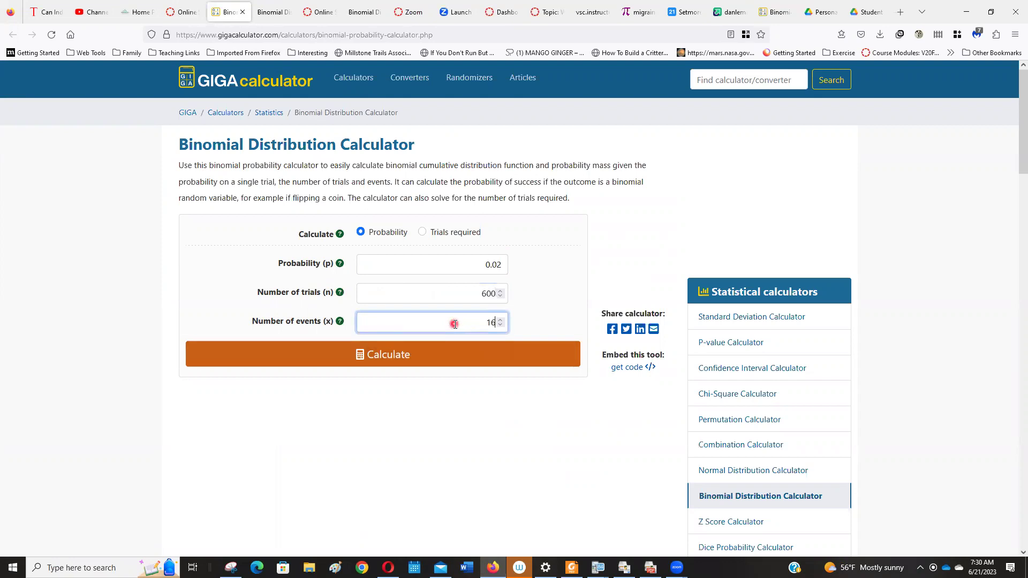
{"action": "left_click", "coordinate": [396, 359]}
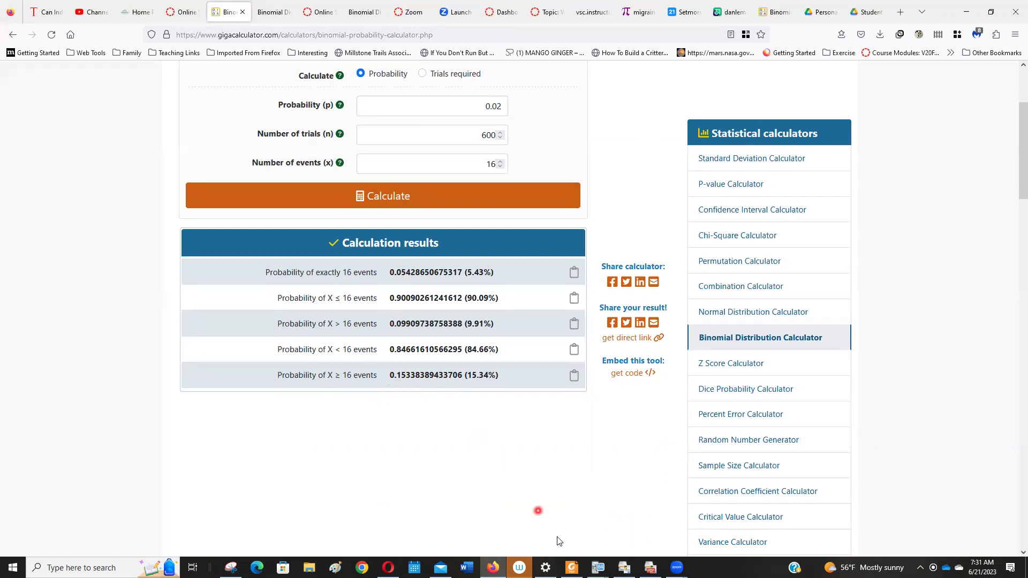
Step: Jump to section 4.1 Basics under the Introduction to Probability bookmark in the Stevens textbook
{"action": "left_click", "coordinate": [571, 567]}
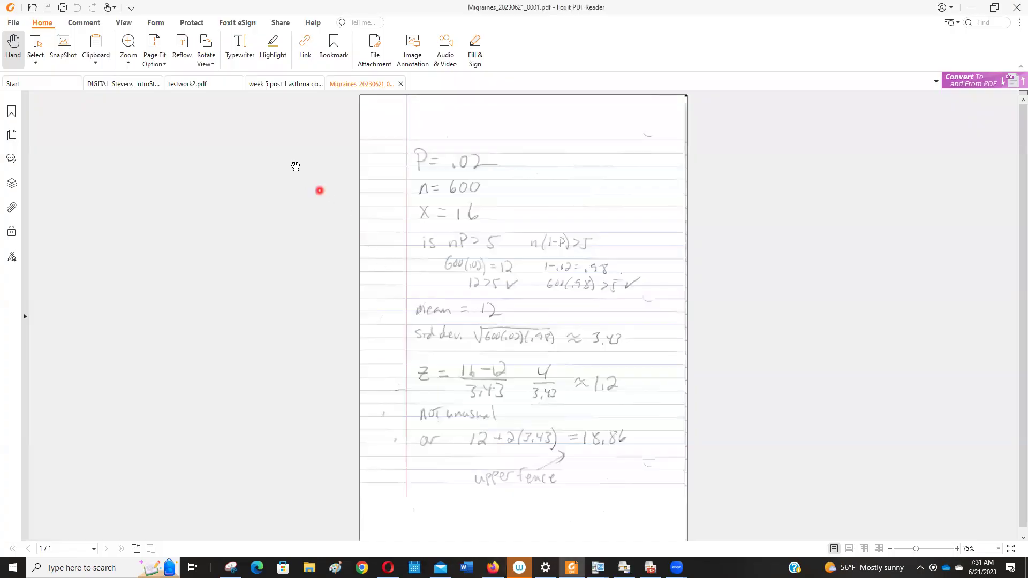
{"action": "left_click", "coordinate": [117, 84]}
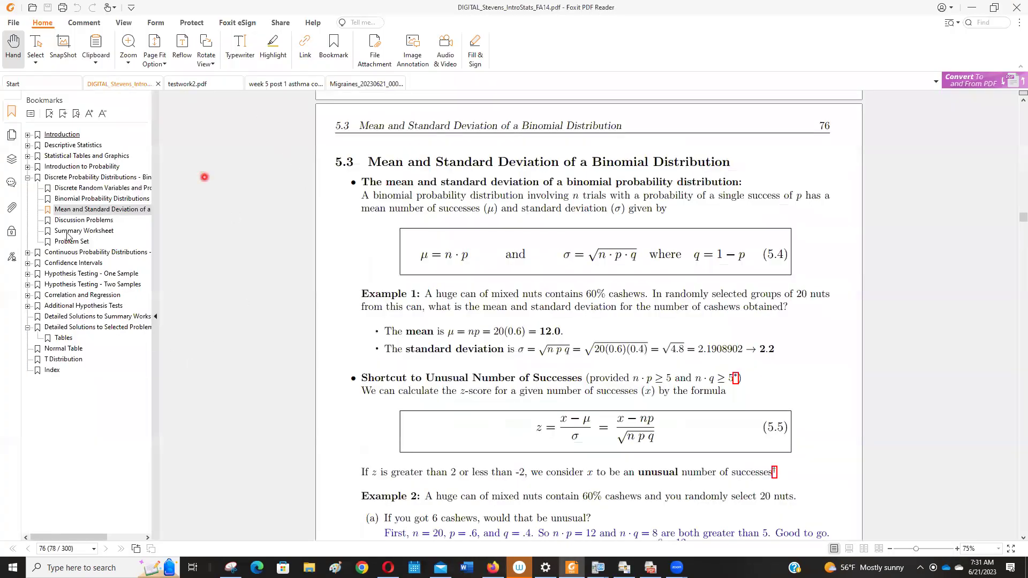
{"action": "left_click", "coordinate": [29, 167]}
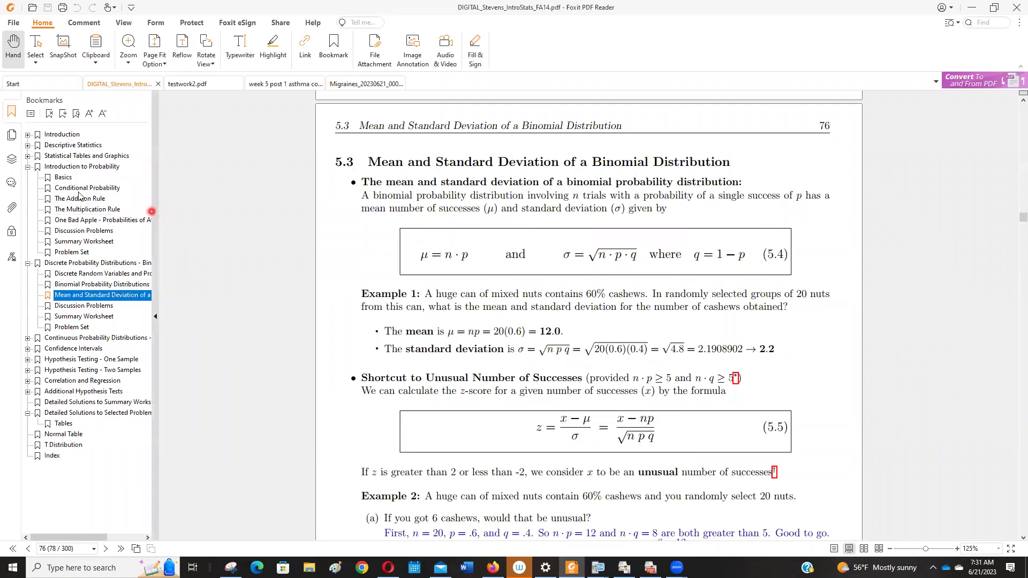
{"action": "left_click", "coordinate": [63, 177]}
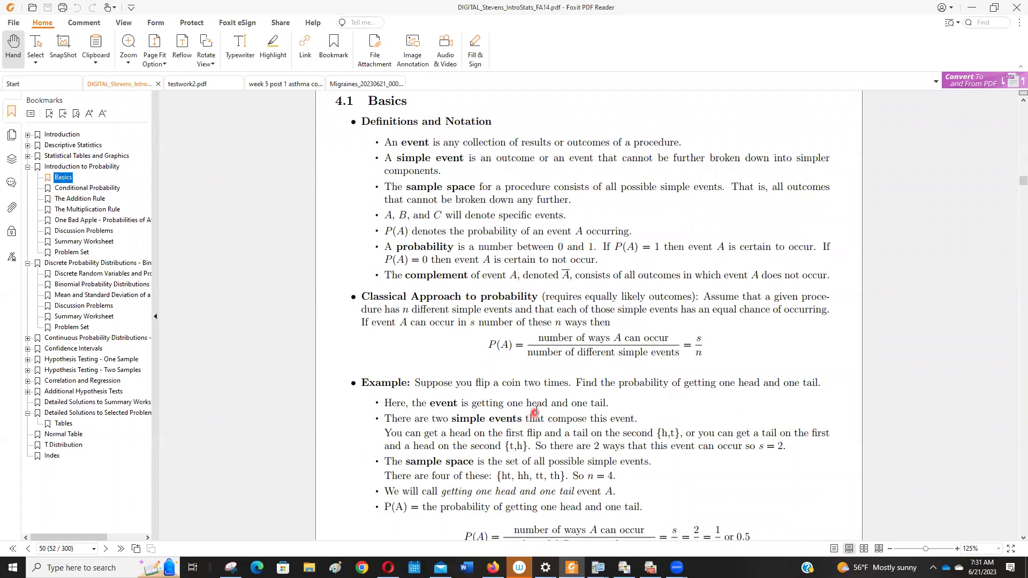
Step: Scroll through pages 50–53 to review the classical probability coin-flip example
{"action": "scroll", "coordinate": [523, 400], "scroll_direction": "down", "scroll_amount": 5}
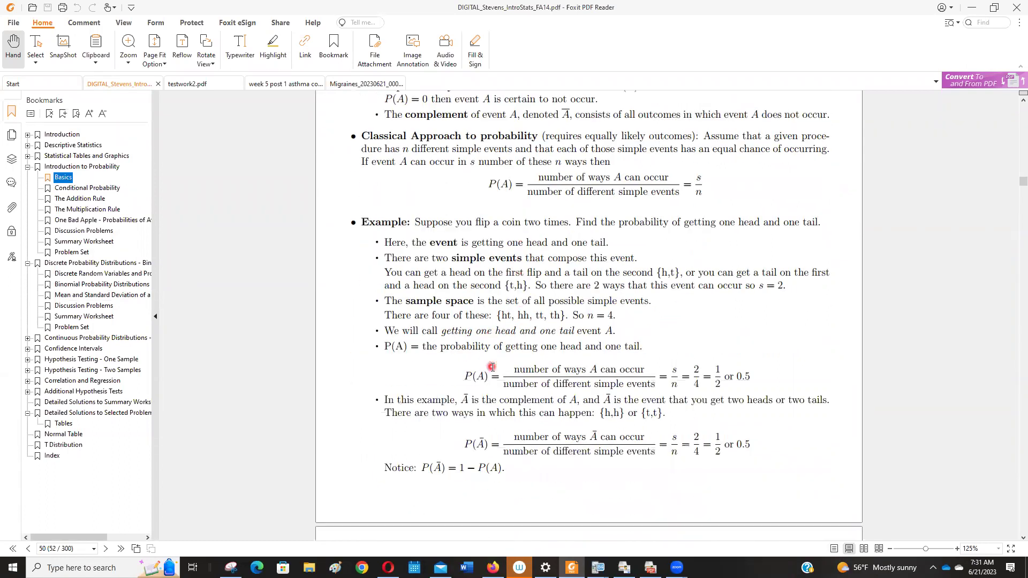
{"action": "scroll", "coordinate": [491, 366], "scroll_direction": "down", "scroll_amount": 5}
{"action": "scroll", "coordinate": [477, 359], "scroll_direction": "down", "scroll_amount": 5}
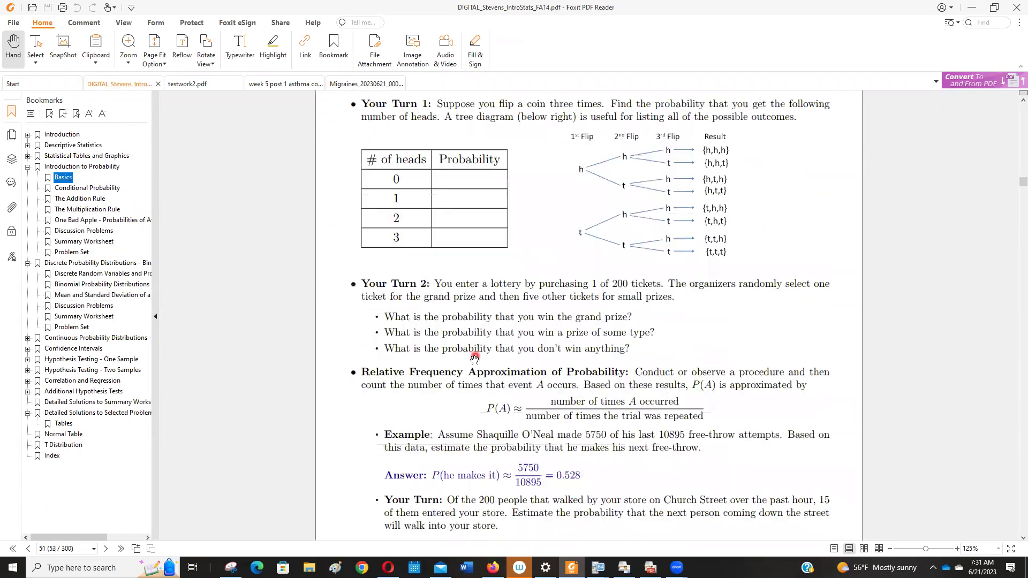
{"action": "scroll", "coordinate": [471, 354], "scroll_direction": "down", "scroll_amount": 3}
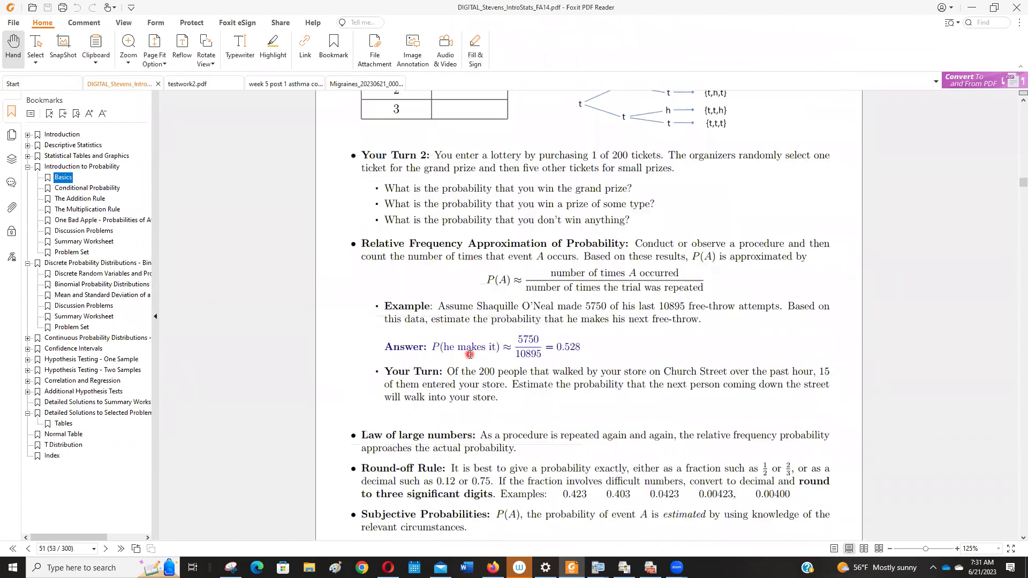
{"action": "scroll", "coordinate": [469, 354], "scroll_direction": "down", "scroll_amount": 10}
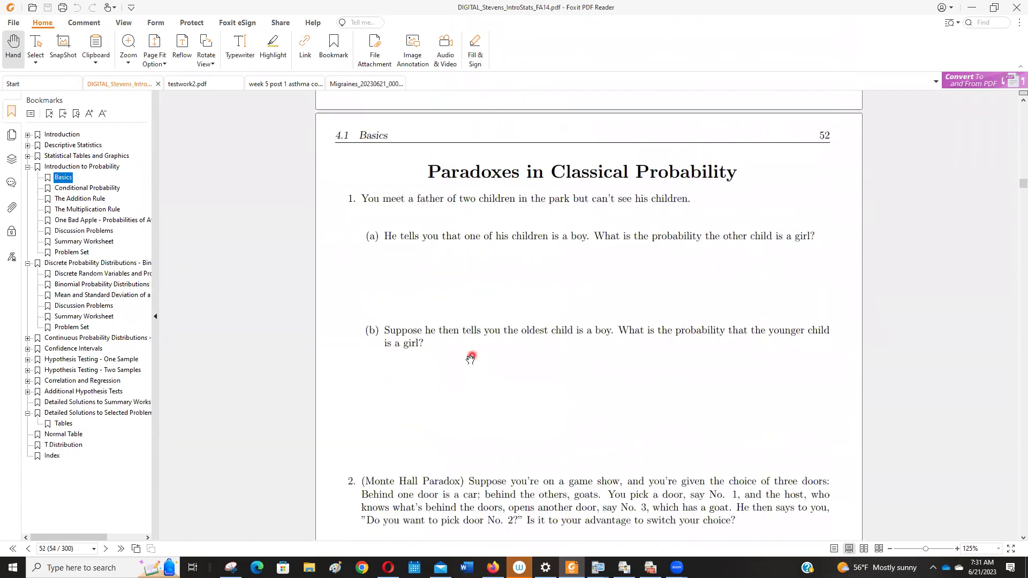
{"action": "scroll", "coordinate": [464, 357], "scroll_direction": "down", "scroll_amount": 9}
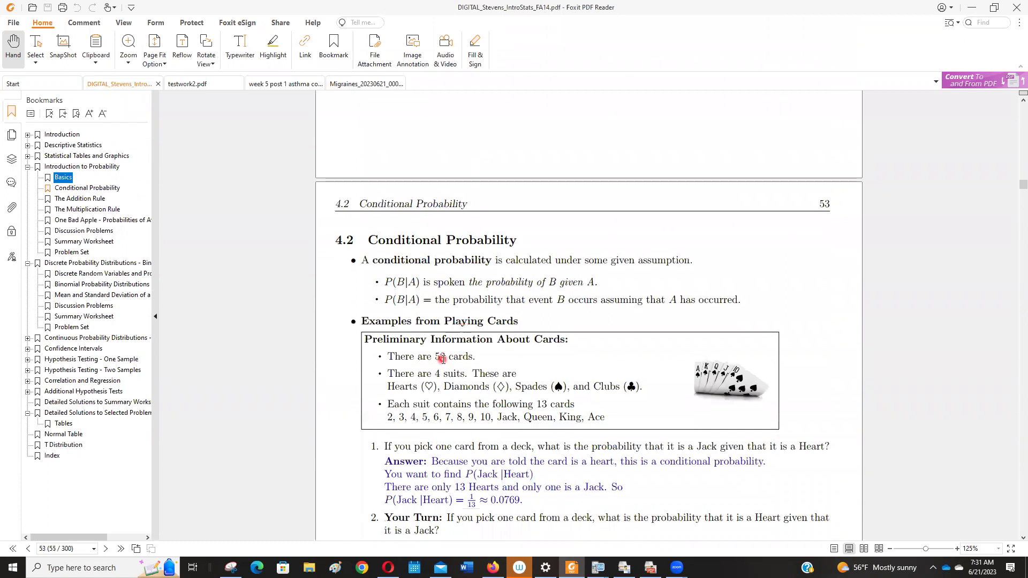
{"action": "scroll", "coordinate": [443, 360], "scroll_direction": "up", "scroll_amount": 15}
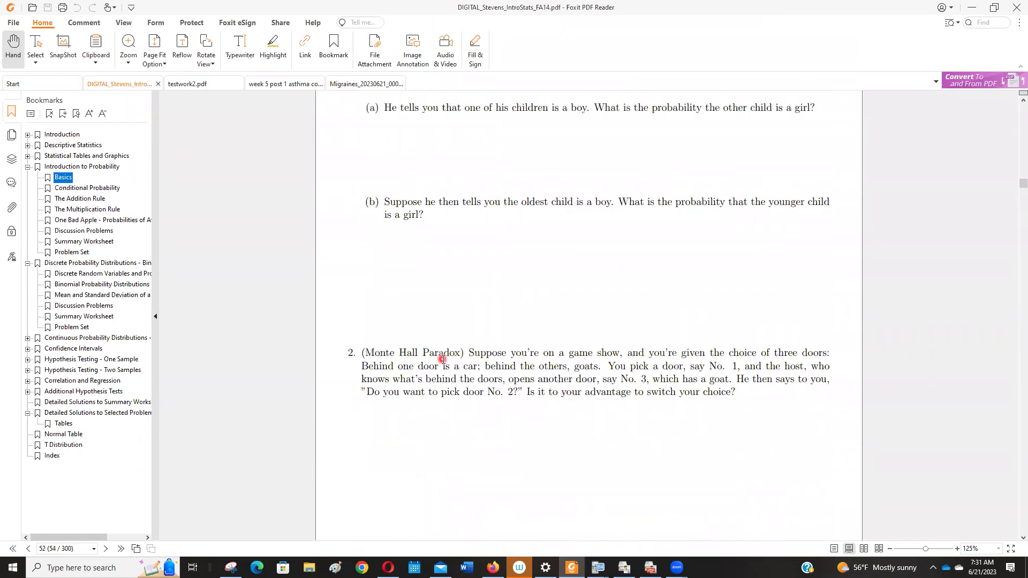
{"action": "scroll", "coordinate": [443, 359], "scroll_direction": "up", "scroll_amount": 3}
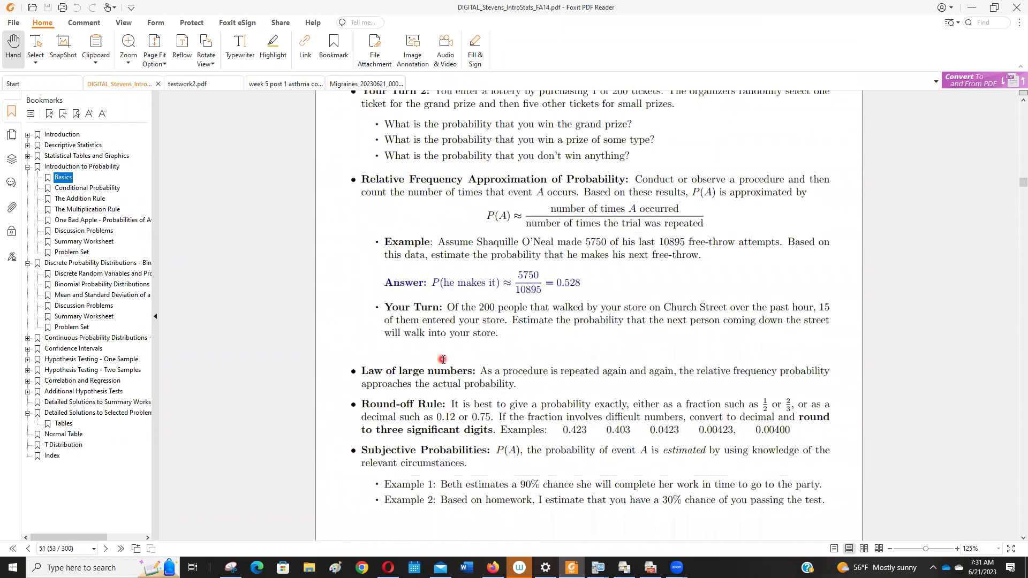
{"action": "scroll", "coordinate": [443, 359], "scroll_direction": "up", "scroll_amount": 3}
{"action": "scroll", "coordinate": [444, 359], "scroll_direction": "up", "scroll_amount": 7}
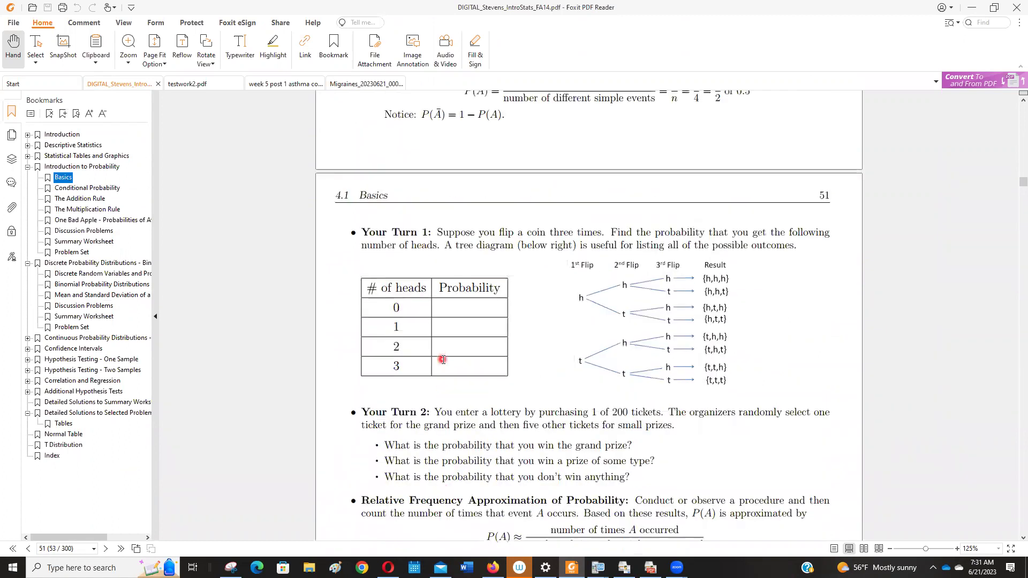
{"action": "scroll", "coordinate": [444, 359], "scroll_direction": "up", "scroll_amount": 11}
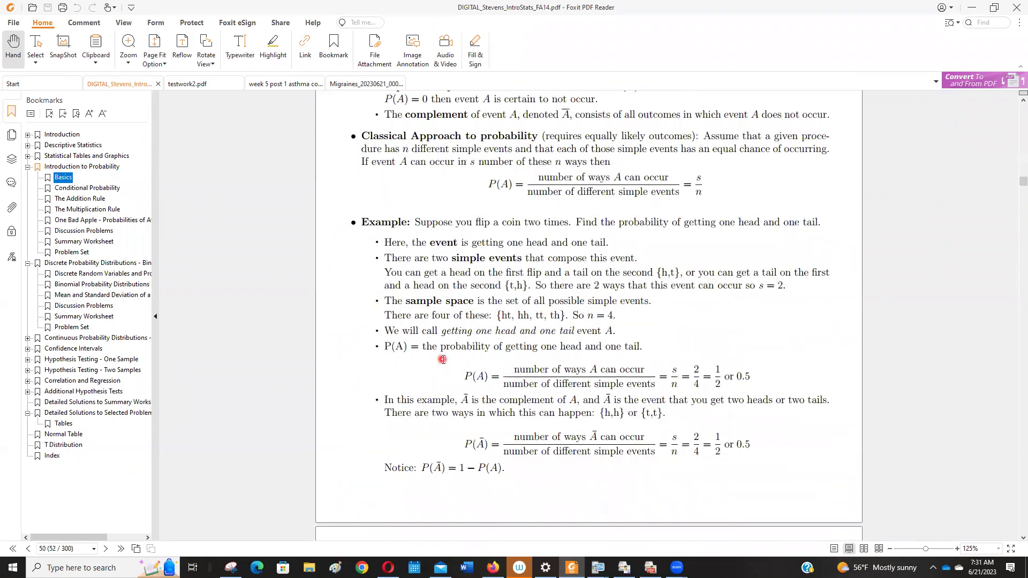
{"action": "scroll", "coordinate": [444, 359], "scroll_direction": "up", "scroll_amount": 2}
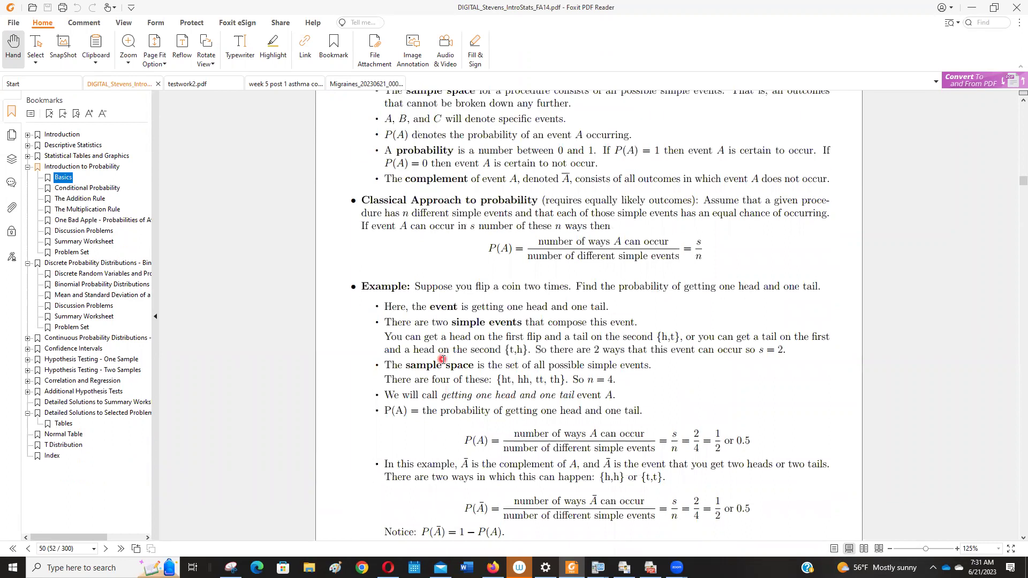
{"action": "scroll", "coordinate": [443, 359], "scroll_direction": "up", "scroll_amount": 4}
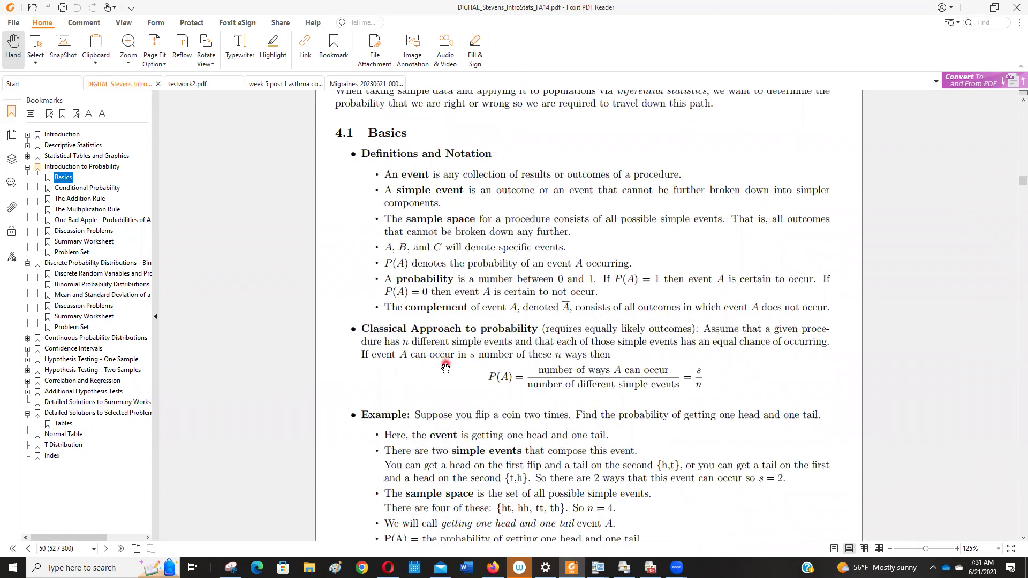
{"action": "scroll", "coordinate": [412, 323], "scroll_direction": "up", "scroll_amount": 1}
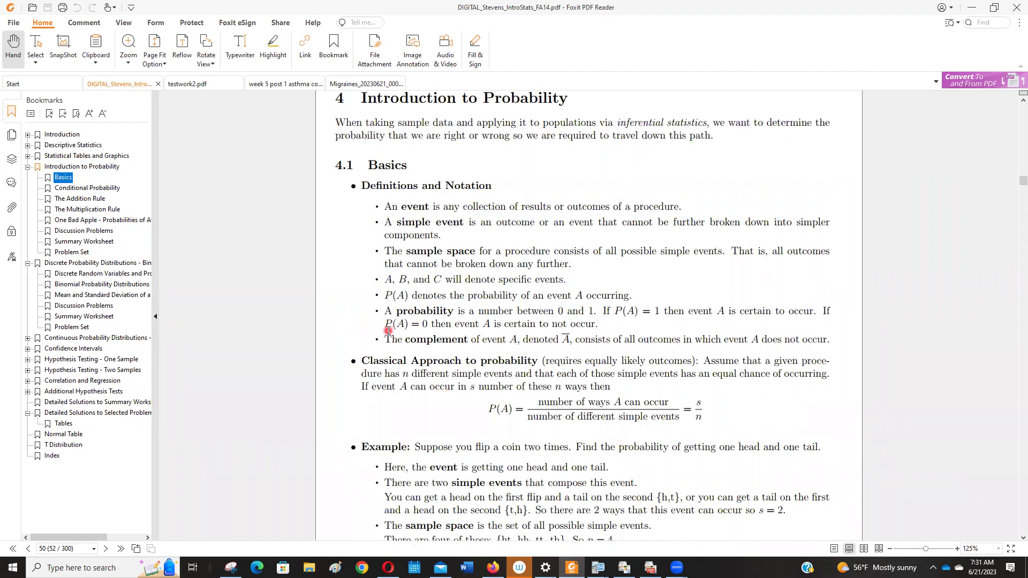
{"action": "scroll", "coordinate": [436, 328], "scroll_direction": "down", "scroll_amount": 6}
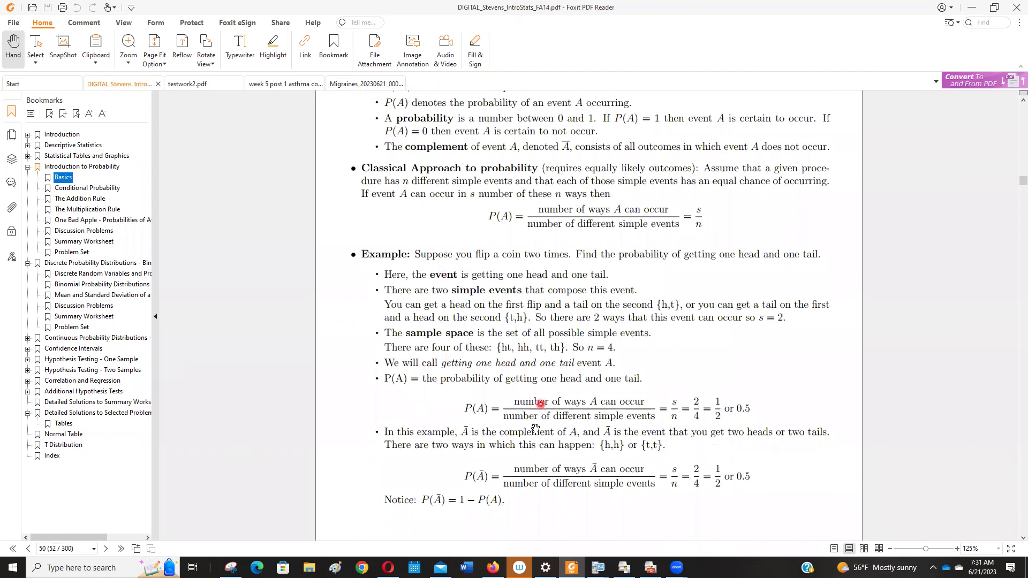
Step: Bring back the GIGAcalculator n = 600 results showing P(X ≤ 16) = 90.09% and P(X < 16) = 84.66%
{"action": "mouse_move", "coordinate": [493, 567]}
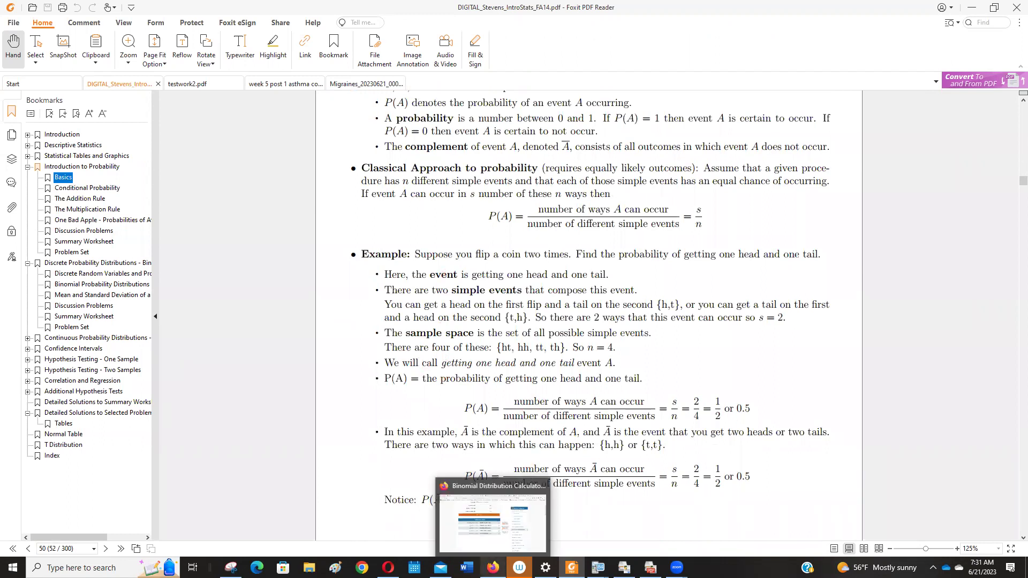
{"action": "left_click", "coordinate": [493, 484]}
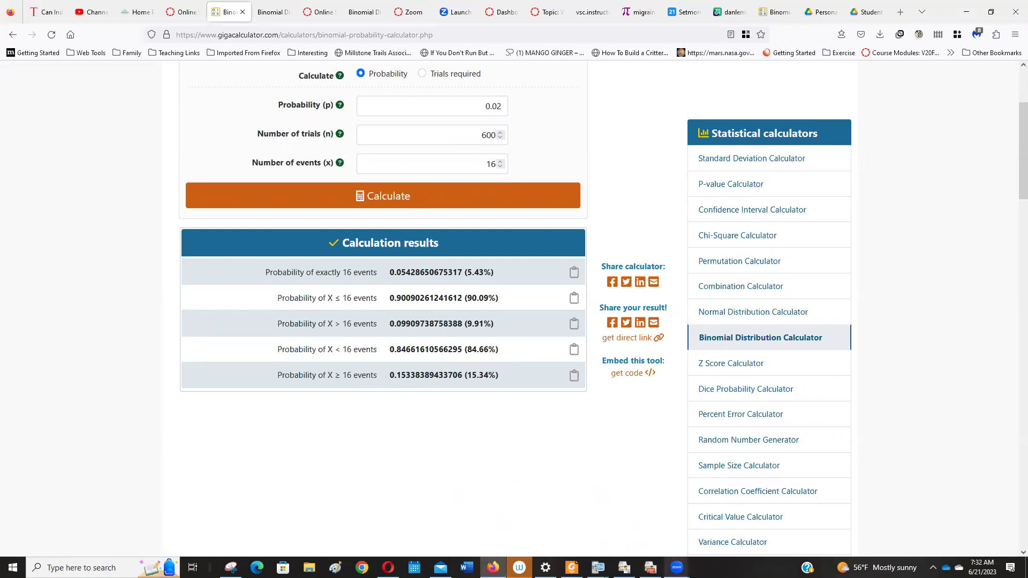
{"action": "left_click", "coordinate": [676, 567]}
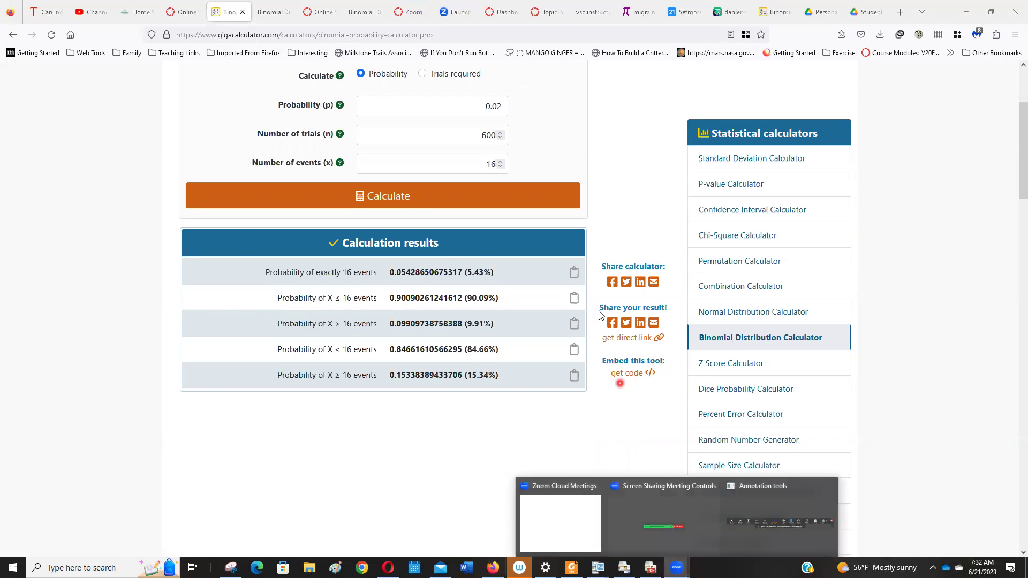